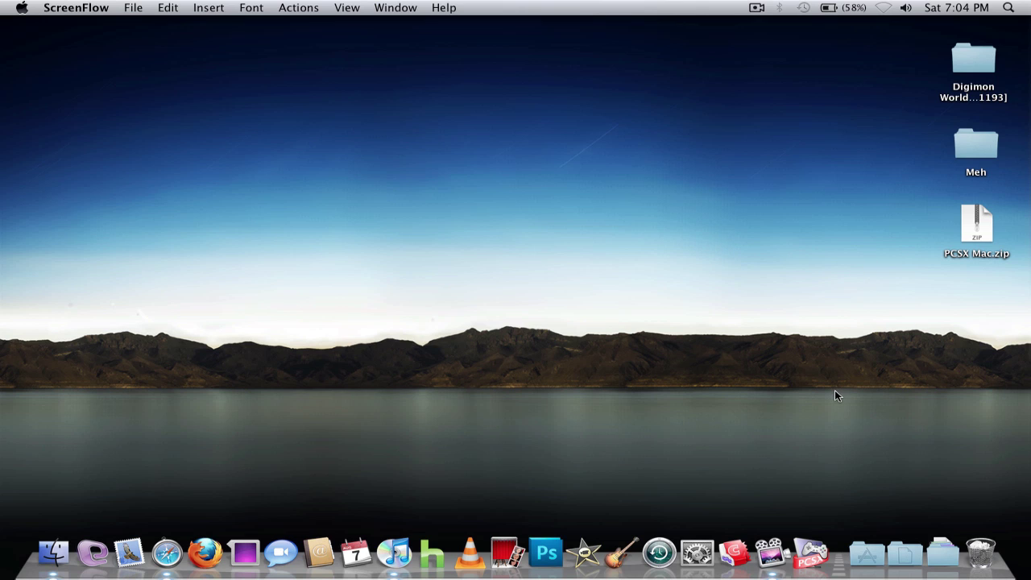
Unzip PCSX Mac.zip on the desktop, open the extracted PCSX Mac folder and try launching PCSX.
{"action": "left_click_drag", "start_coordinate": [889, 216], "coordinate": [1009, 298]}
{"action": "left_click", "coordinate": [1008, 300]}
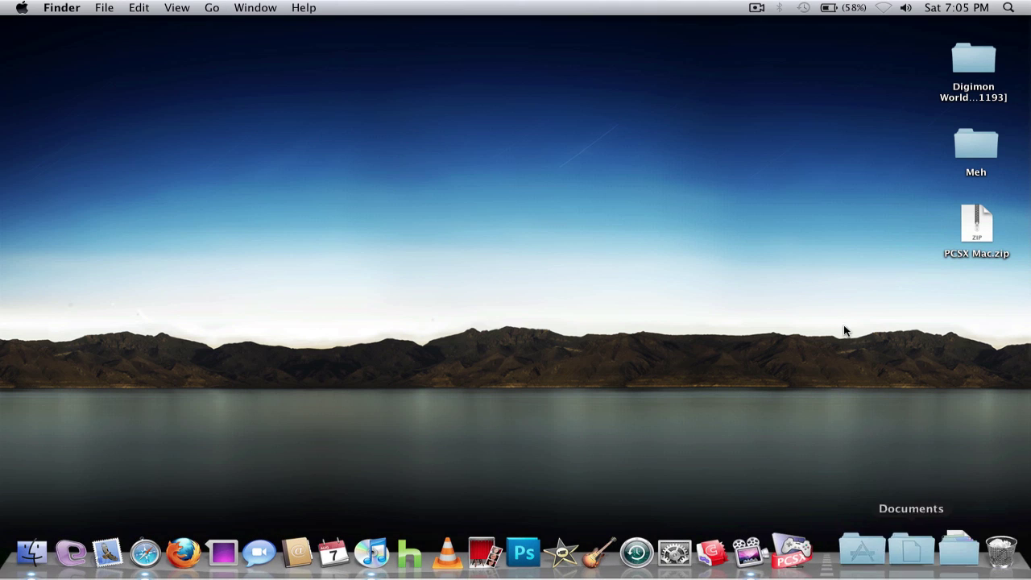
{"action": "left_click", "coordinate": [972, 234]}
{"action": "double_click", "coordinate": [972, 234]}
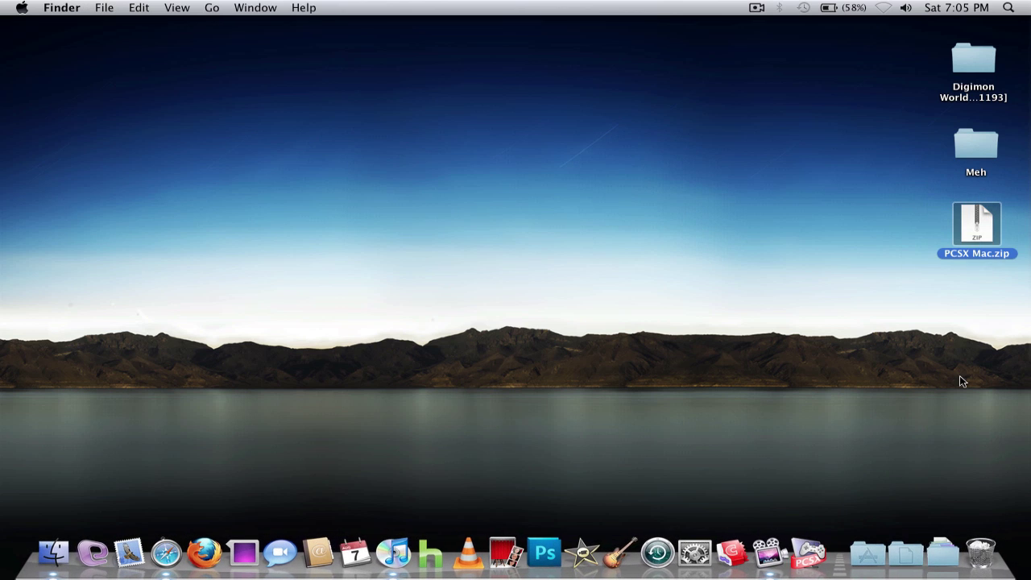
{"action": "left_click_drag", "start_coordinate": [989, 238], "coordinate": [991, 326]}
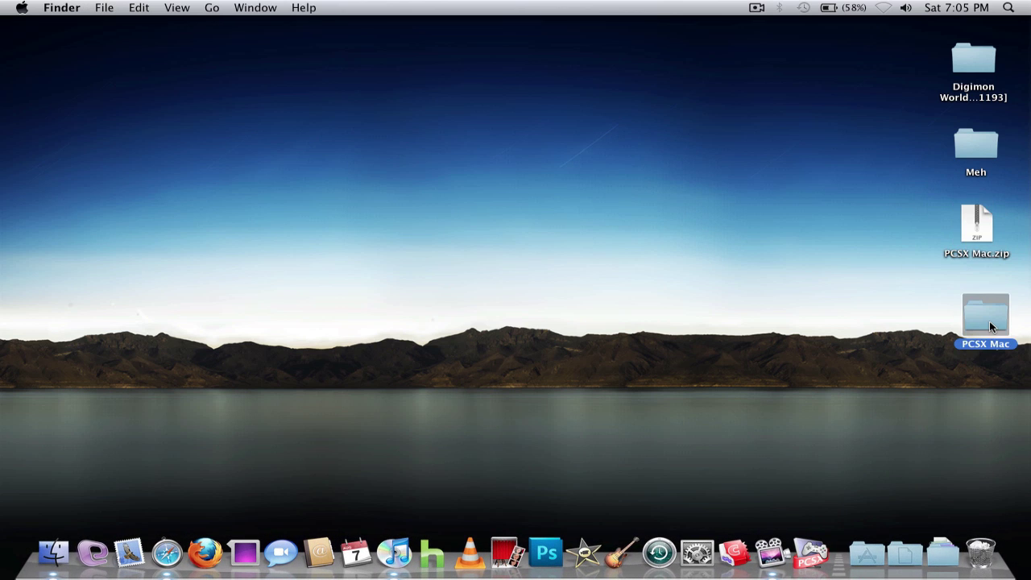
{"action": "double_click", "coordinate": [991, 326]}
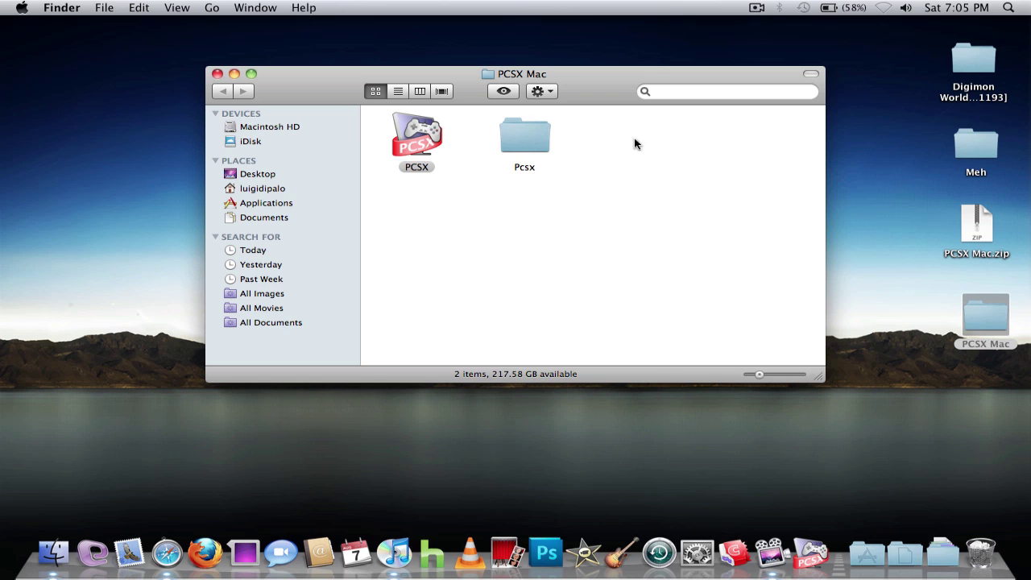
{"action": "double_click", "coordinate": [414, 145]}
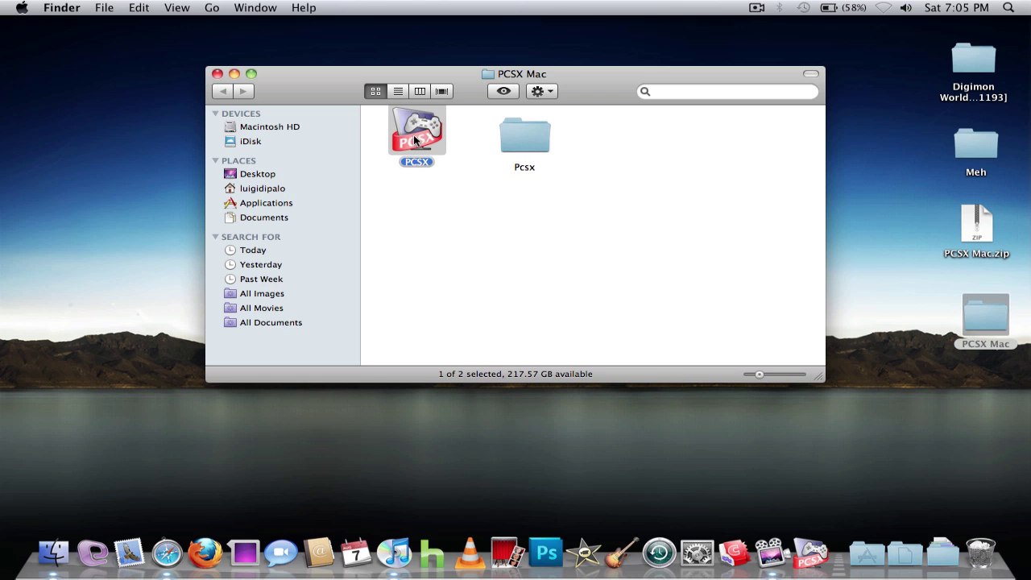
Browse the Pcsx folder's Bios, Memory Cards and Save States subfolders, then return to PCSX Mac.
{"action": "left_click", "coordinate": [528, 137]}
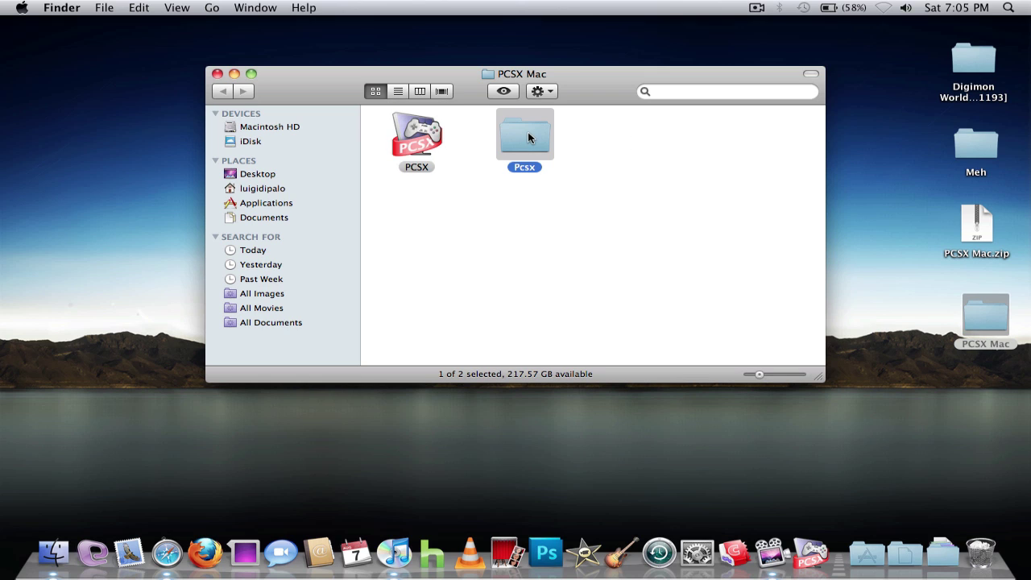
{"action": "double_click", "coordinate": [527, 137]}
{"action": "left_click_drag", "start_coordinate": [704, 186], "coordinate": [636, 194]}
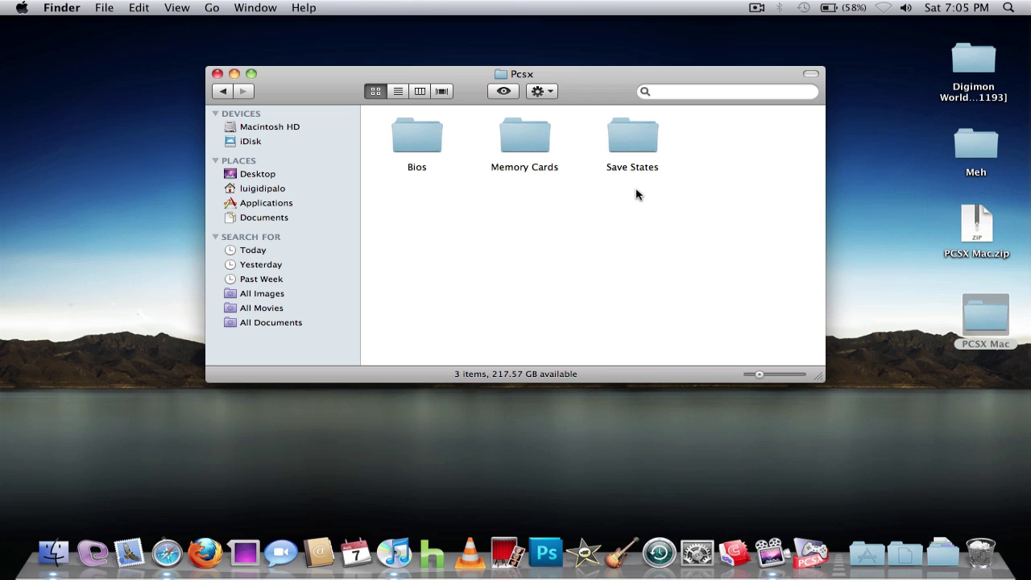
{"action": "double_click", "coordinate": [409, 135]}
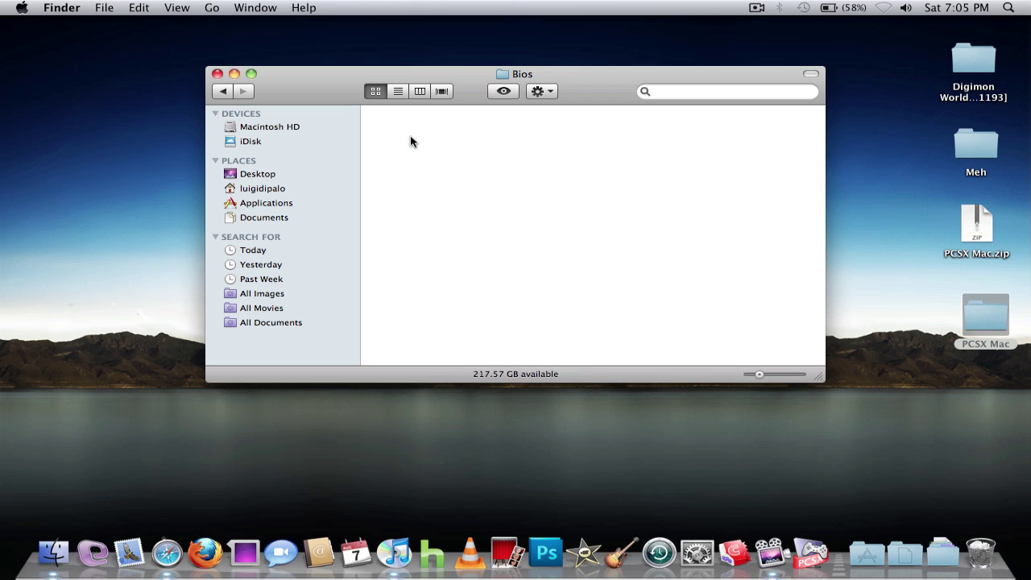
{"action": "left_click", "coordinate": [228, 95]}
{"action": "double_click", "coordinate": [527, 143]}
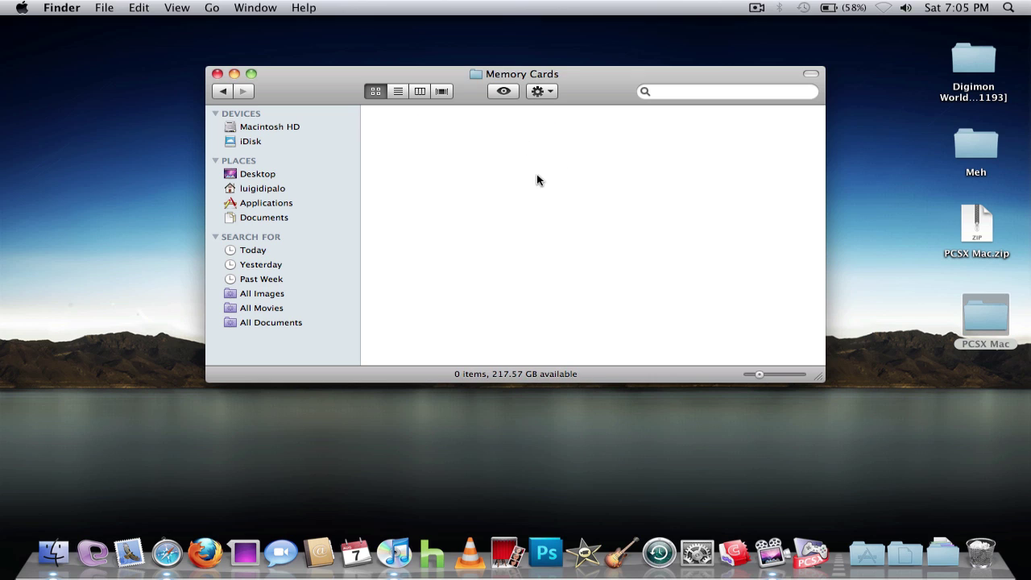
{"action": "left_click", "coordinate": [223, 91]}
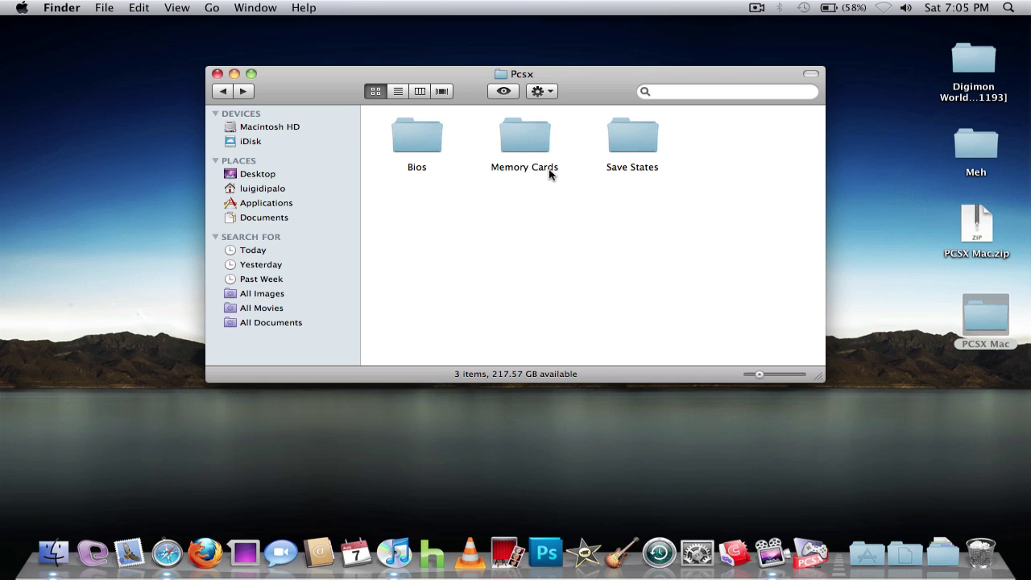
{"action": "double_click", "coordinate": [633, 142]}
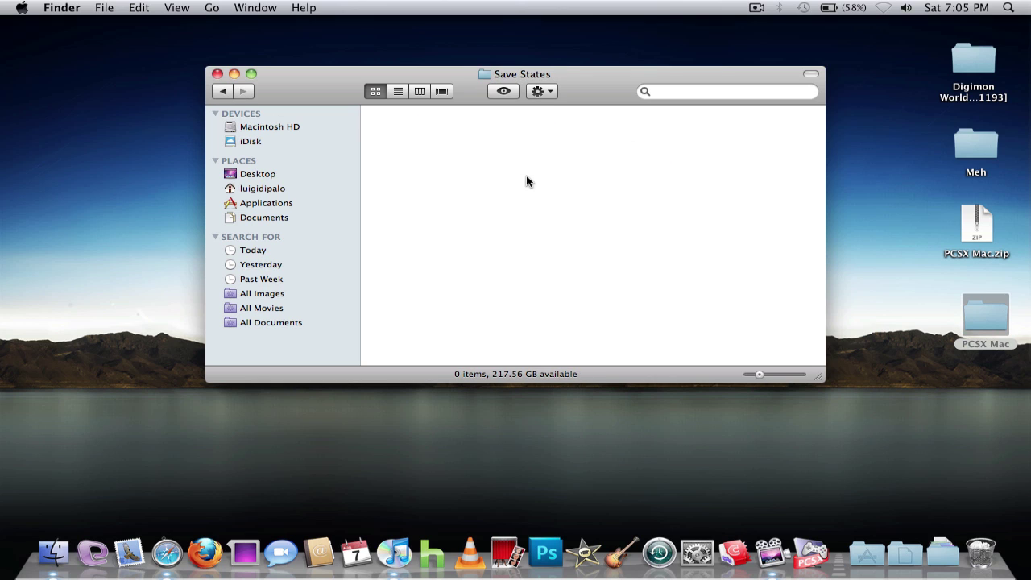
{"action": "left_click", "coordinate": [226, 90]}
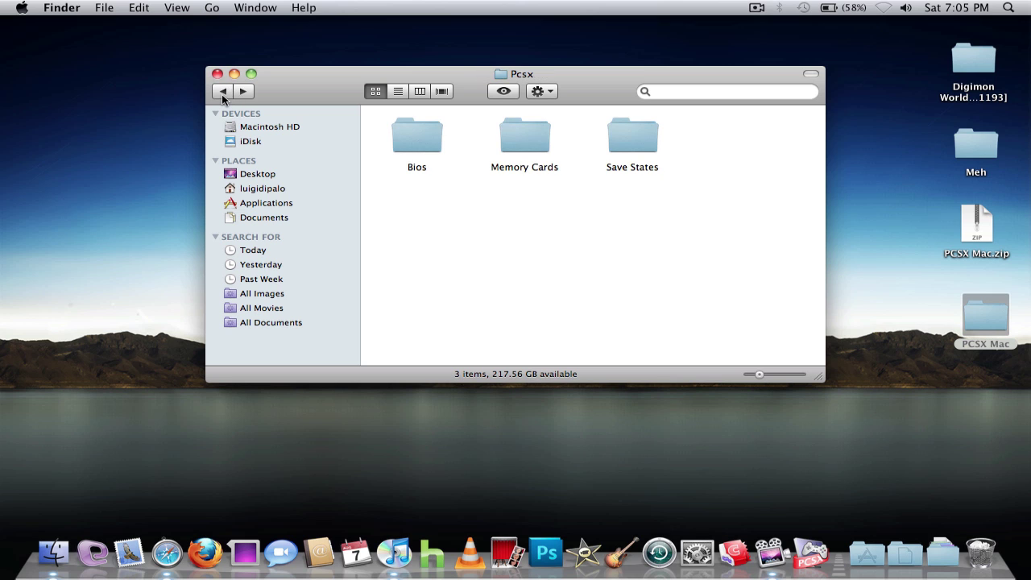
{"action": "left_click", "coordinate": [223, 92]}
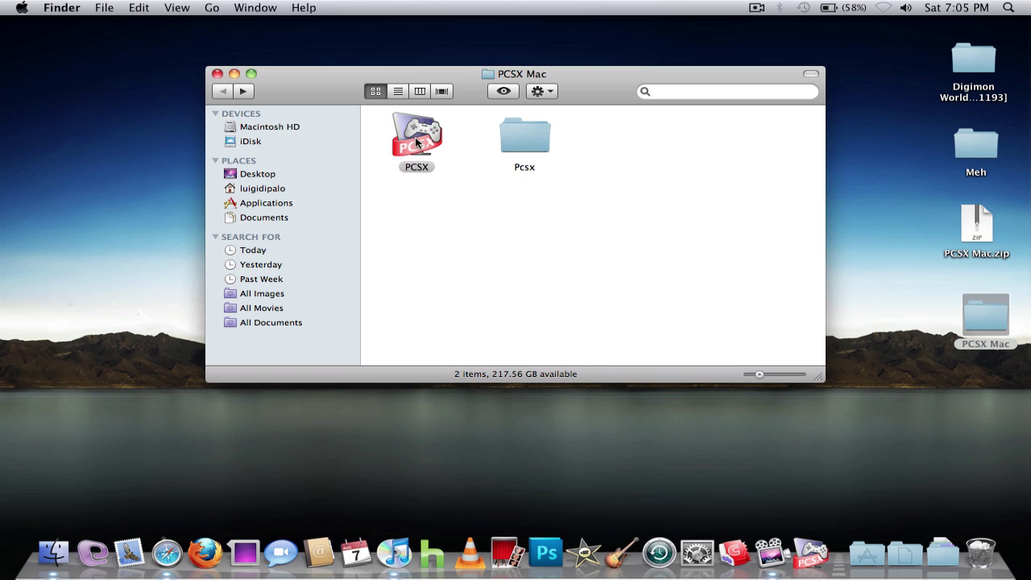
{"action": "left_click_drag", "start_coordinate": [415, 137], "coordinate": [597, 283]}
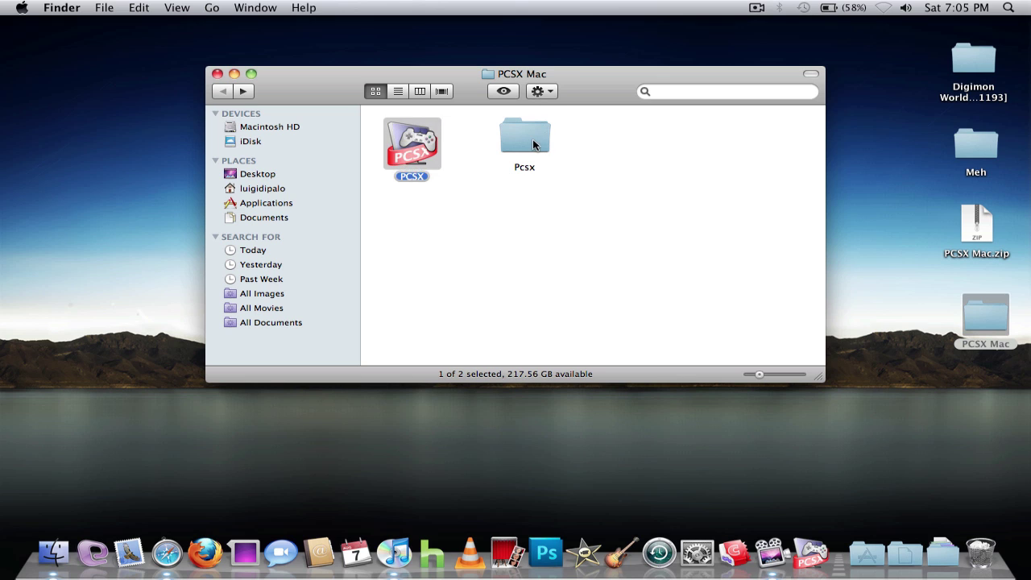
{"action": "left_click", "coordinate": [536, 145]}
{"action": "key", "text": "super+n"}
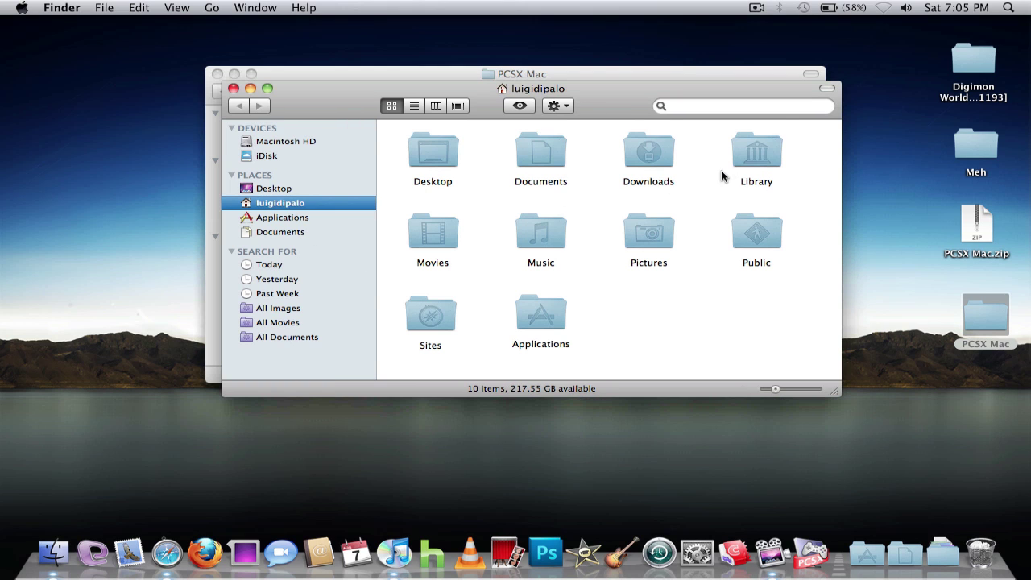
{"action": "double_click", "coordinate": [751, 160]}
{"action": "double_click", "coordinate": [539, 156]}
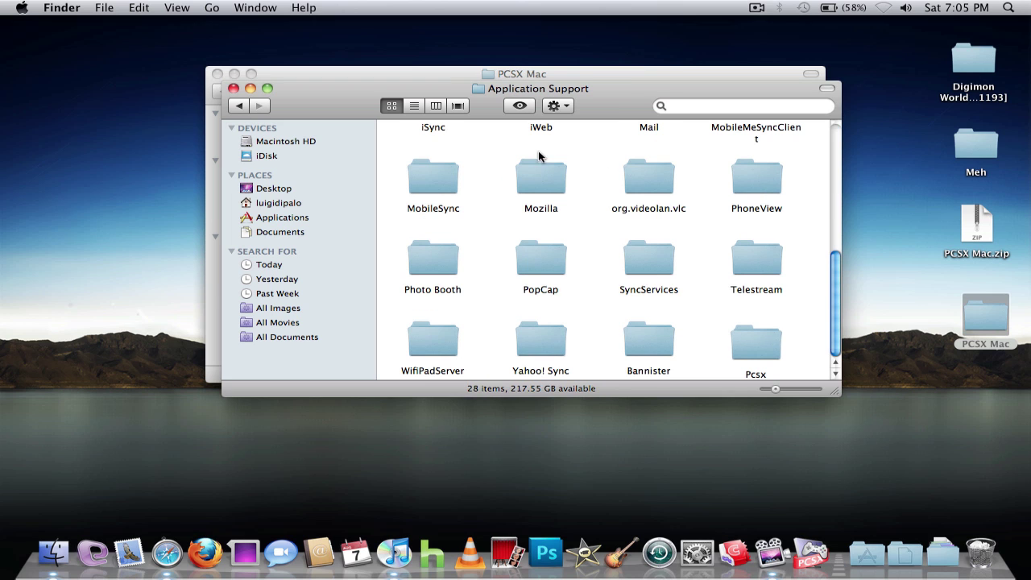
{"action": "left_click_drag", "start_coordinate": [606, 109], "coordinate": [238, 215]}
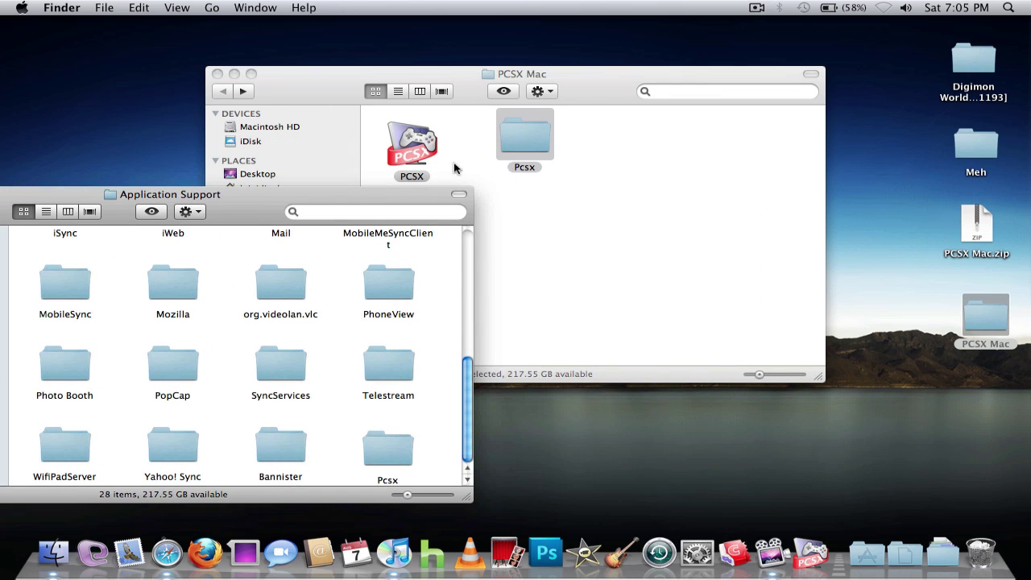
{"action": "double_click", "coordinate": [389, 451]}
{"action": "left_click_drag", "start_coordinate": [271, 212], "coordinate": [699, 258]}
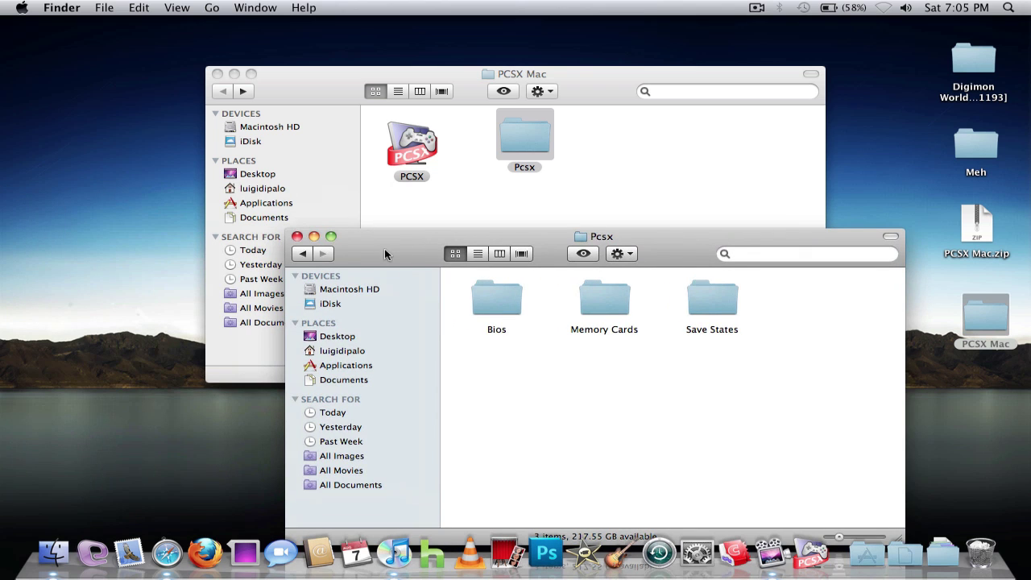
{"action": "key", "text": "super+w"}
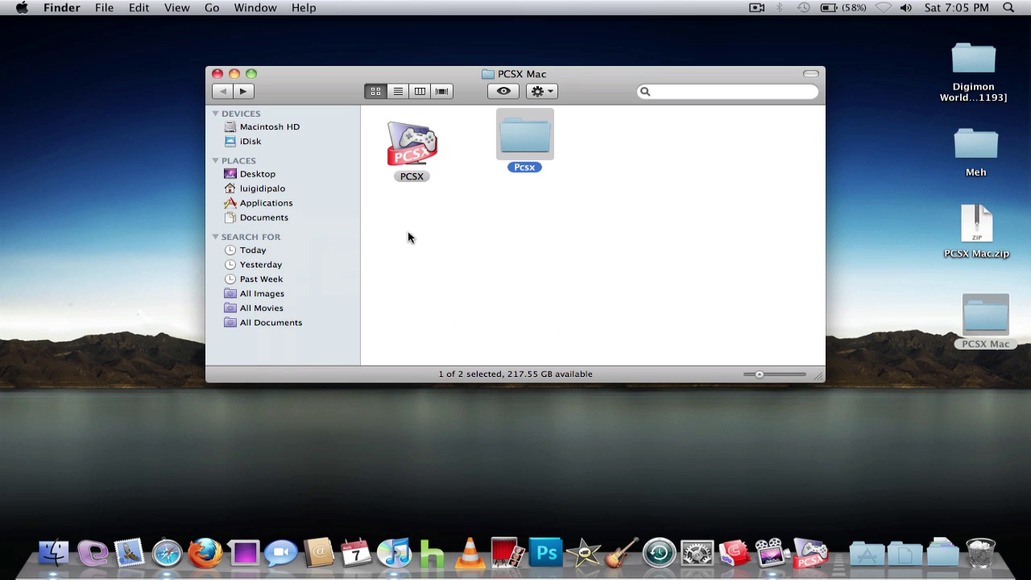
{"action": "left_click", "coordinate": [488, 235]}
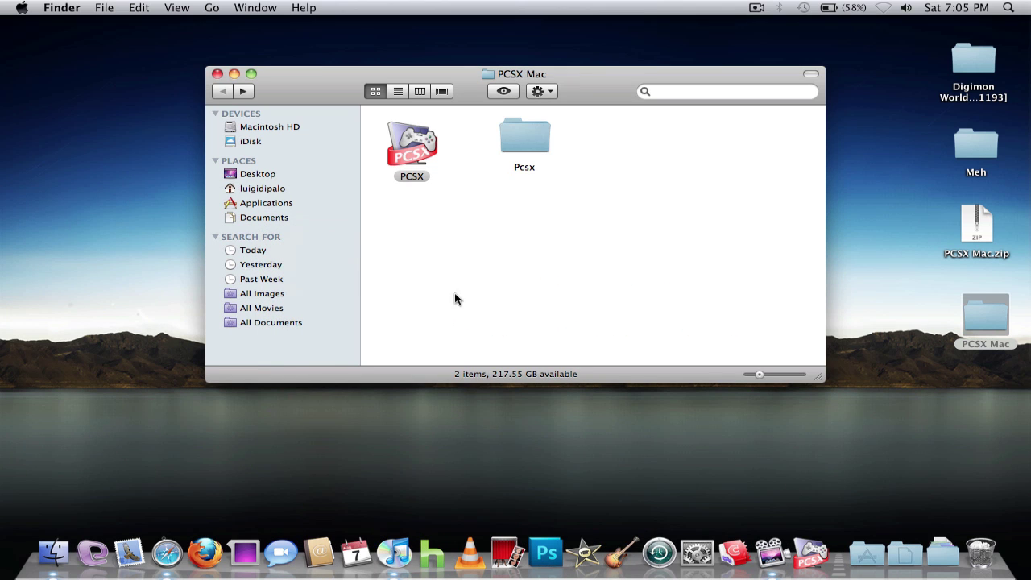
Launch PCSX, open its Preferences and keep the system region on Autodetect.
{"action": "left_click", "coordinate": [801, 551]}
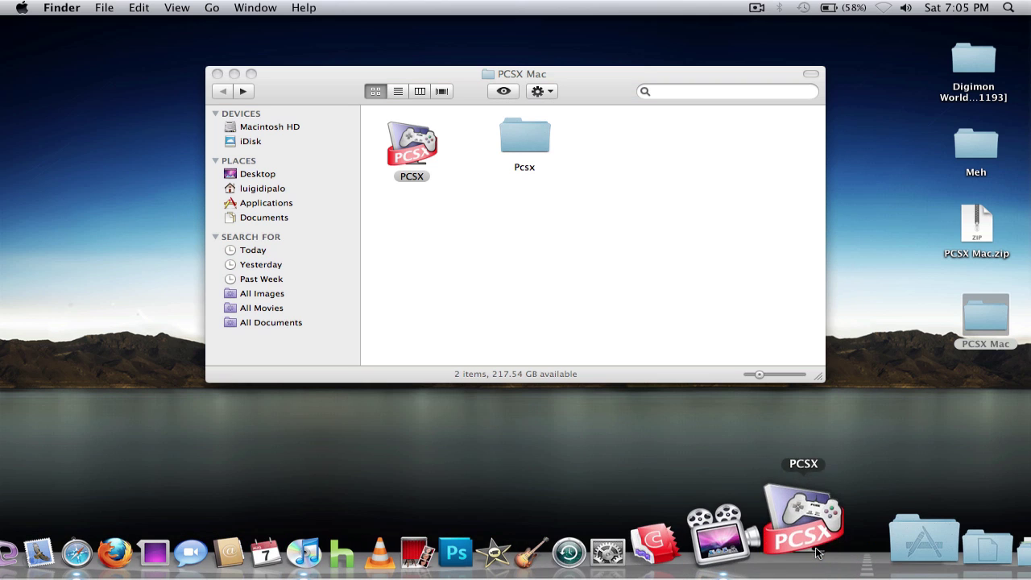
{"action": "left_click", "coordinate": [216, 73]}
{"action": "left_click", "coordinate": [63, 8]}
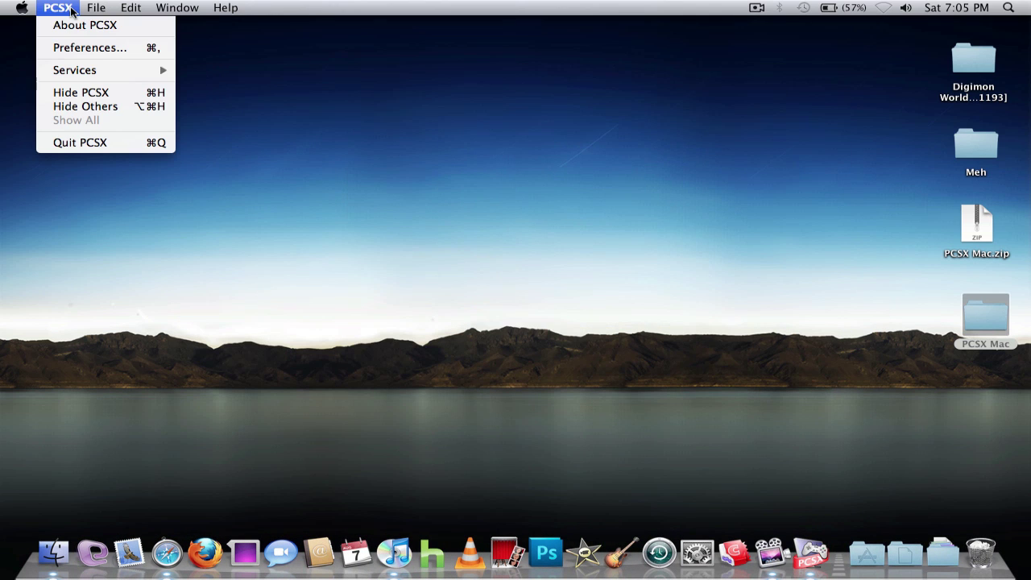
{"action": "left_click", "coordinate": [70, 50]}
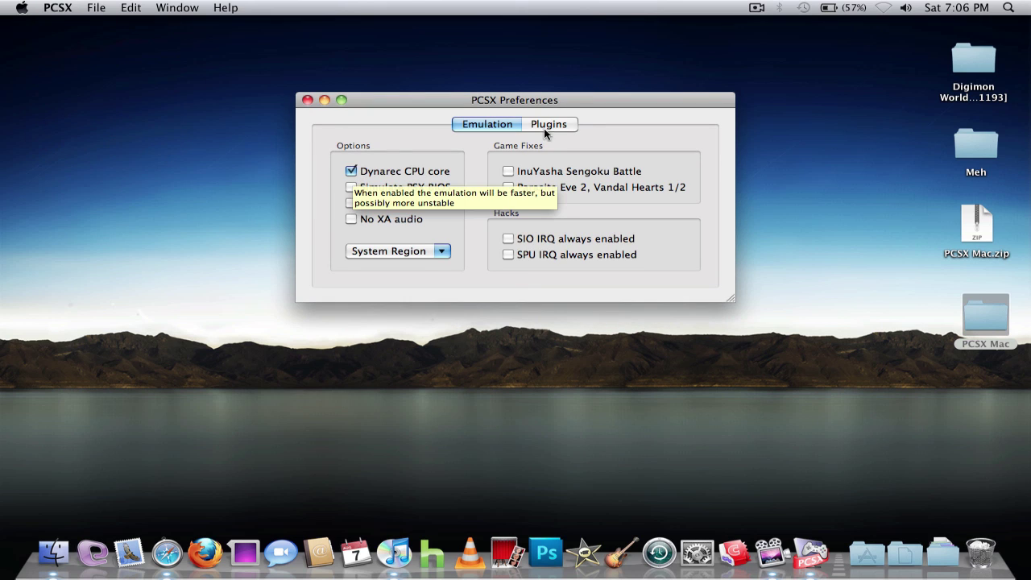
{"action": "left_click", "coordinate": [440, 252]}
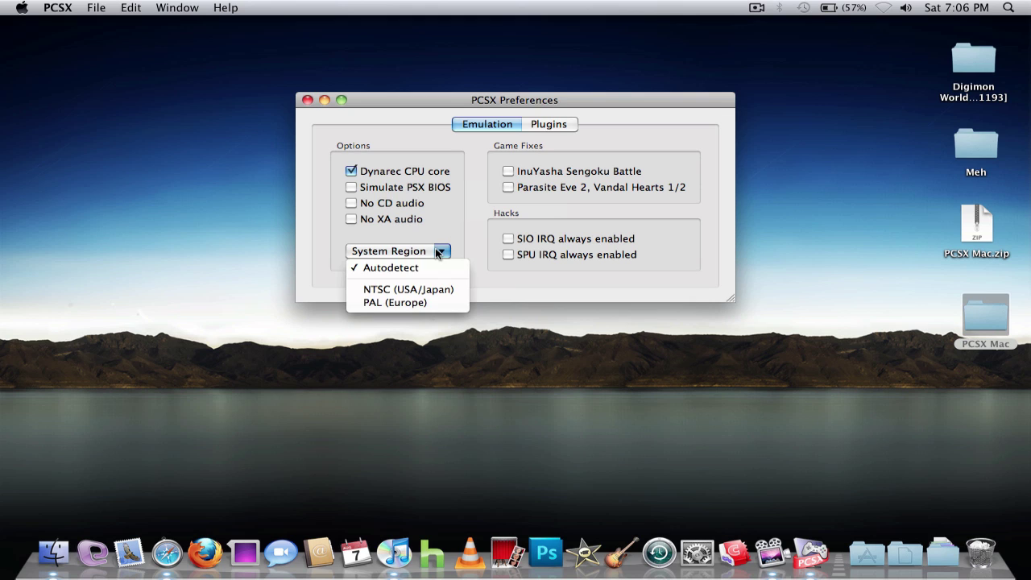
{"action": "left_click", "coordinate": [434, 267]}
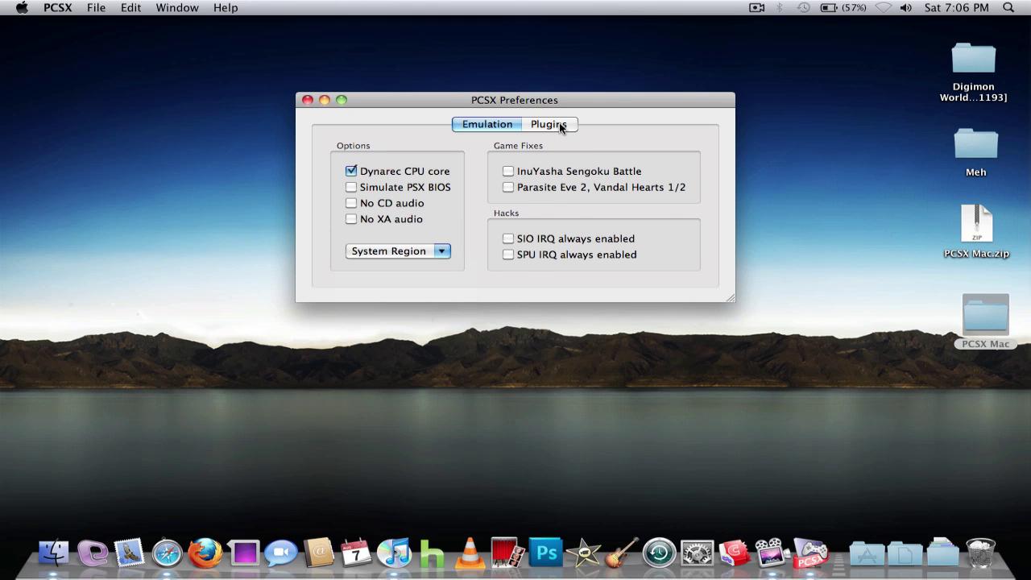
On the Plugins pane, keep SoftGL graphics, OSS Audio sound and HIDInput controller selected.
{"action": "left_click", "coordinate": [554, 125]}
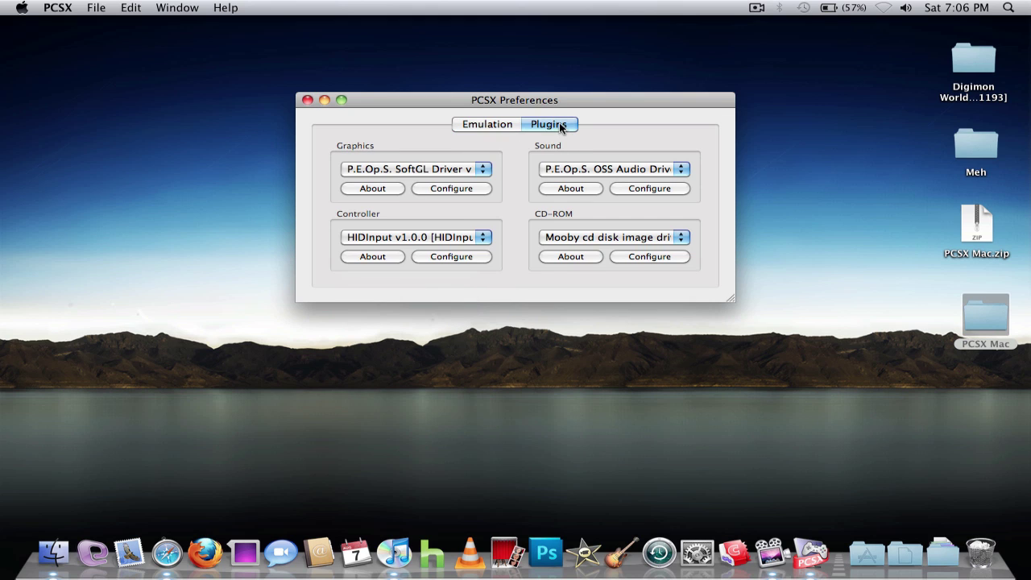
{"action": "left_click", "coordinate": [417, 171]}
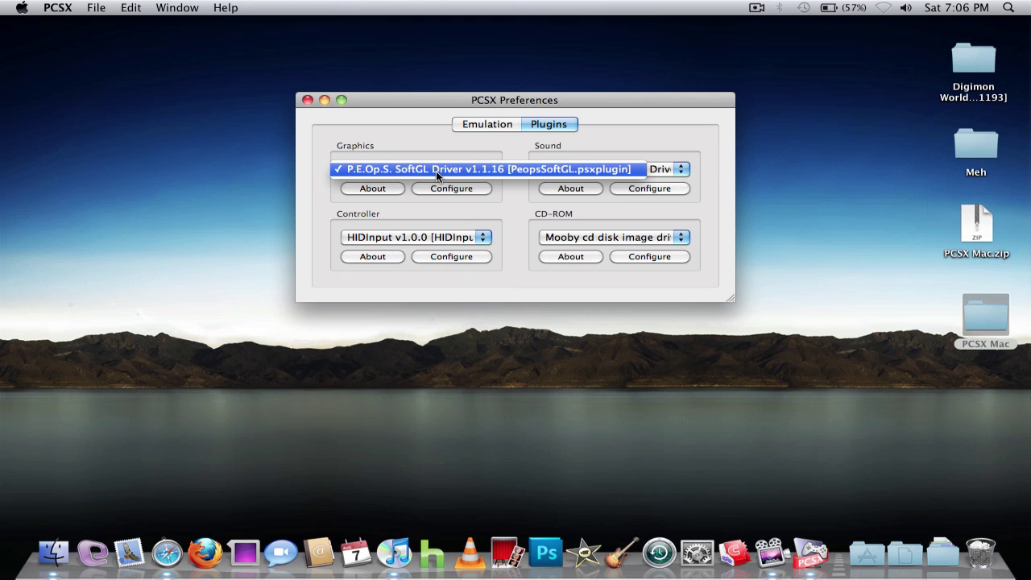
{"action": "left_click", "coordinate": [435, 171]}
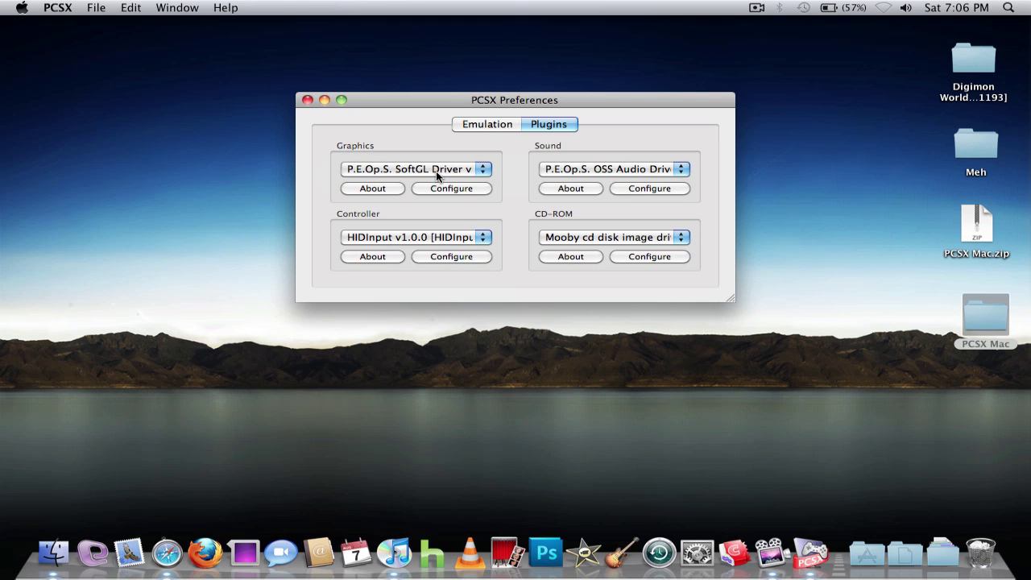
{"action": "left_click", "coordinate": [576, 171]}
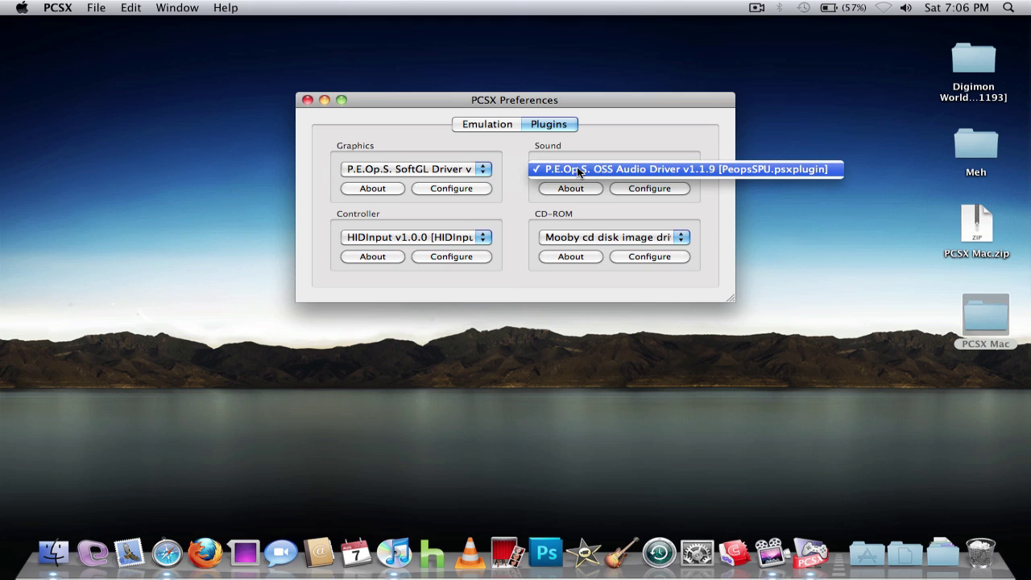
{"action": "left_click", "coordinate": [578, 171]}
{"action": "left_click", "coordinate": [379, 236]}
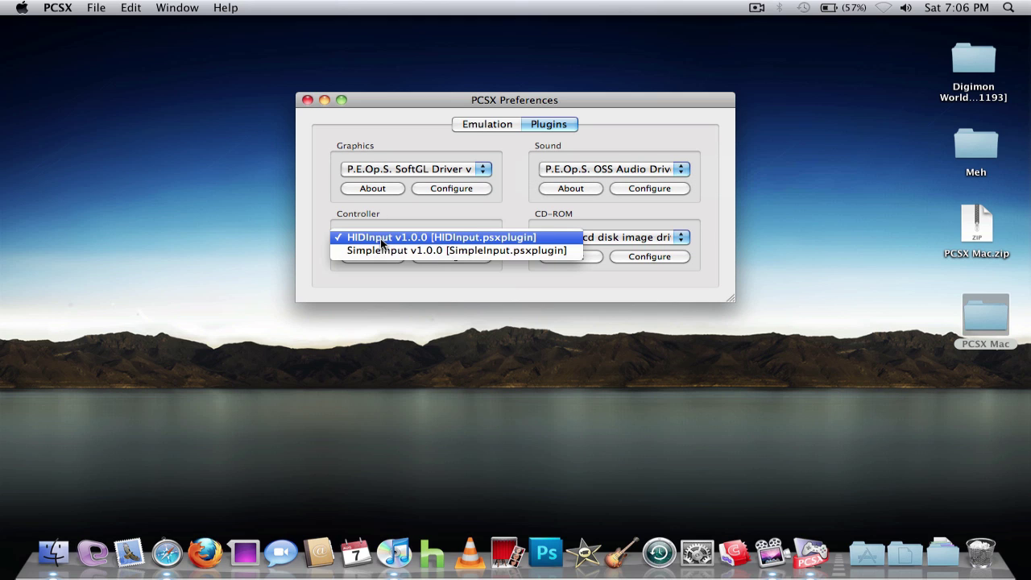
{"action": "left_click", "coordinate": [381, 239]}
{"action": "left_click", "coordinate": [449, 256]}
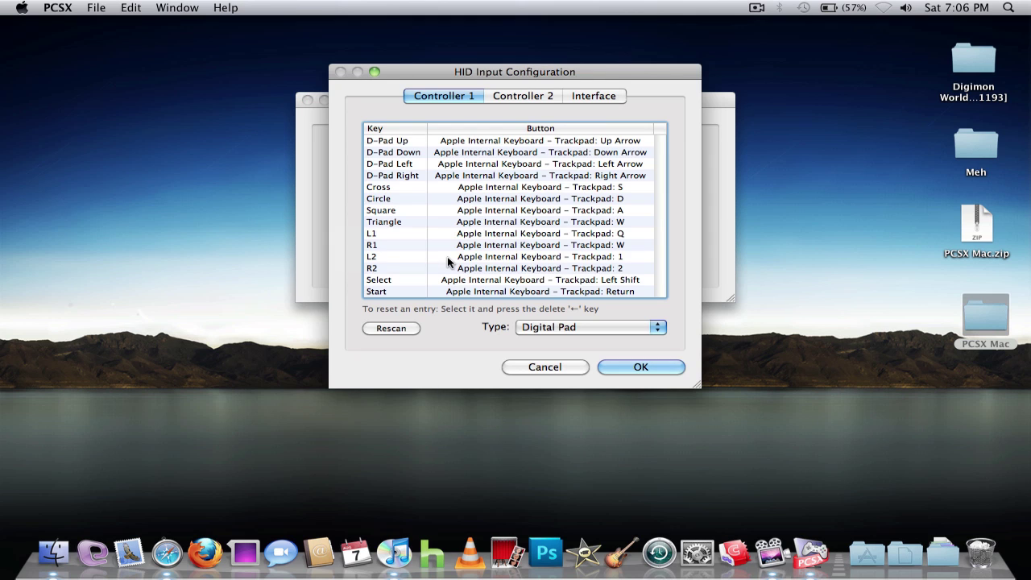
{"action": "left_click", "coordinate": [556, 327]}
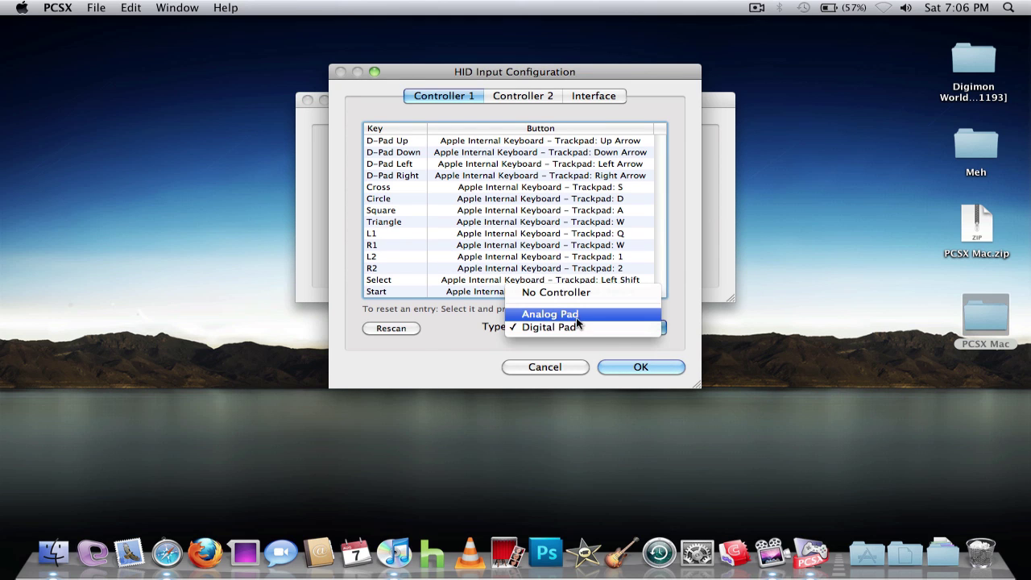
{"action": "left_click", "coordinate": [577, 325]}
{"action": "left_click", "coordinate": [577, 326]}
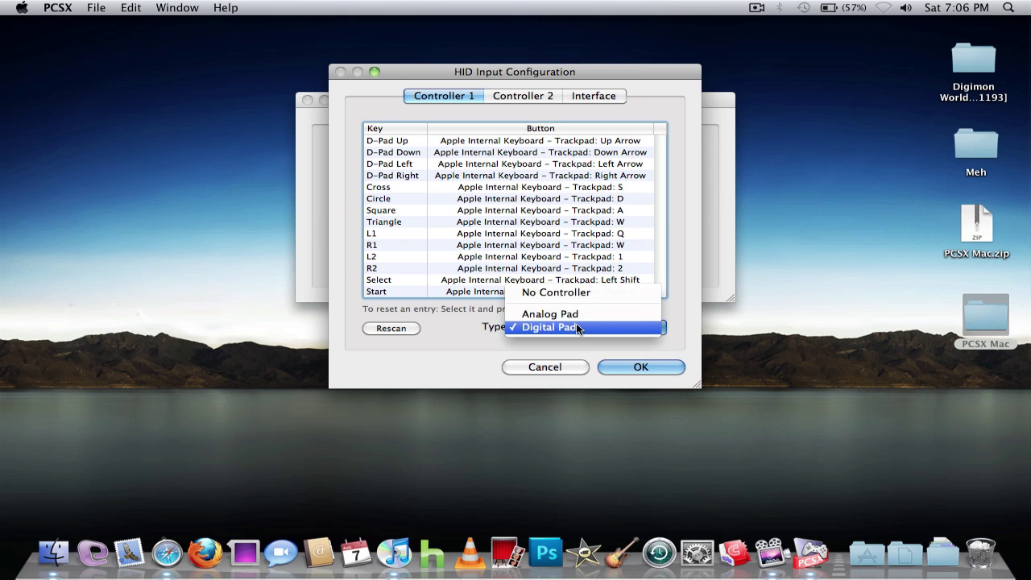
{"action": "left_click", "coordinate": [576, 326]}
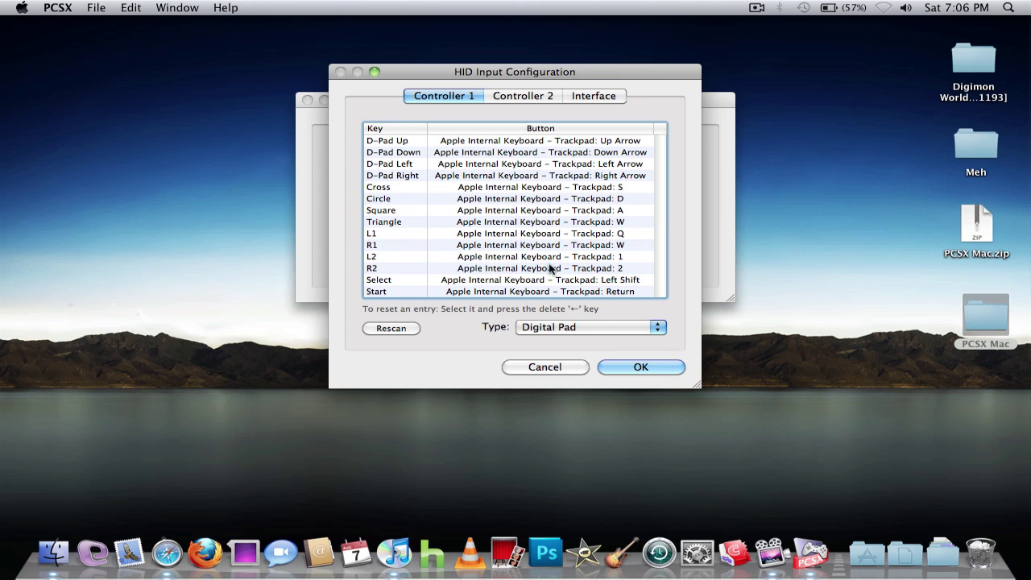
{"action": "left_click", "coordinate": [640, 366]}
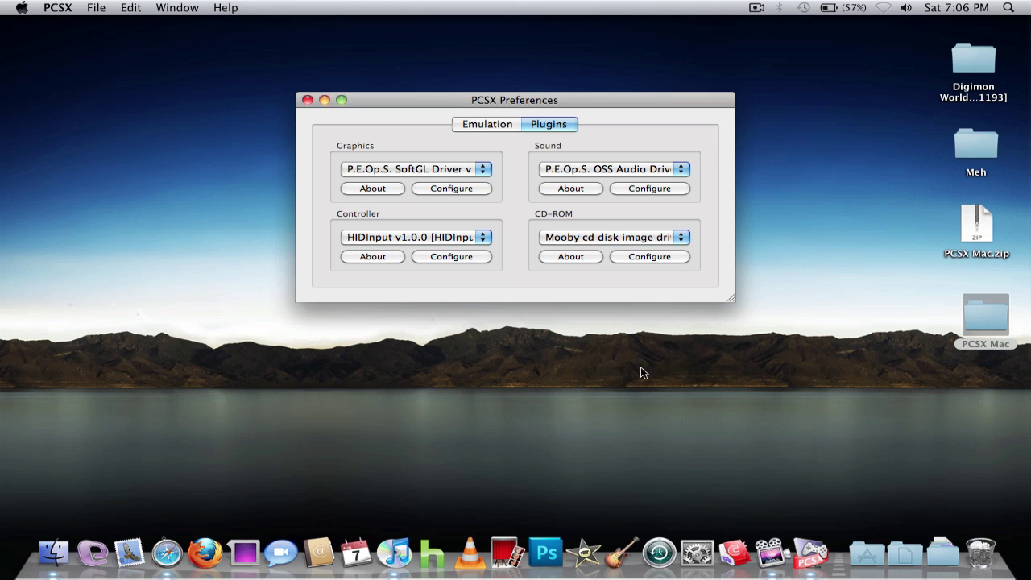
Leave the CD-ROM plugin on Mooby cd disk image driver, then close Preferences.
{"action": "left_click", "coordinate": [590, 237]}
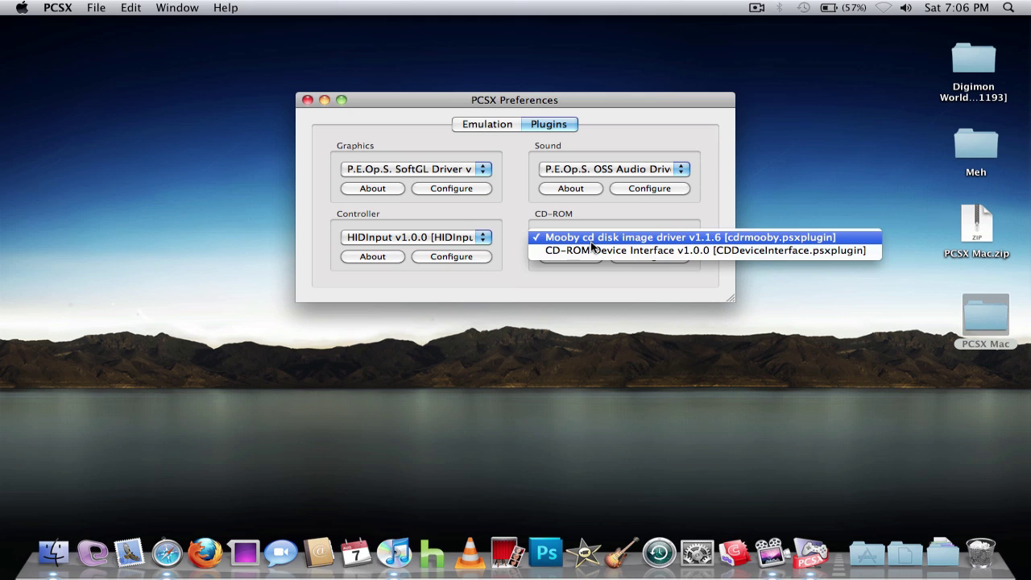
{"action": "left_click", "coordinate": [591, 246]}
{"action": "left_click", "coordinate": [591, 247]}
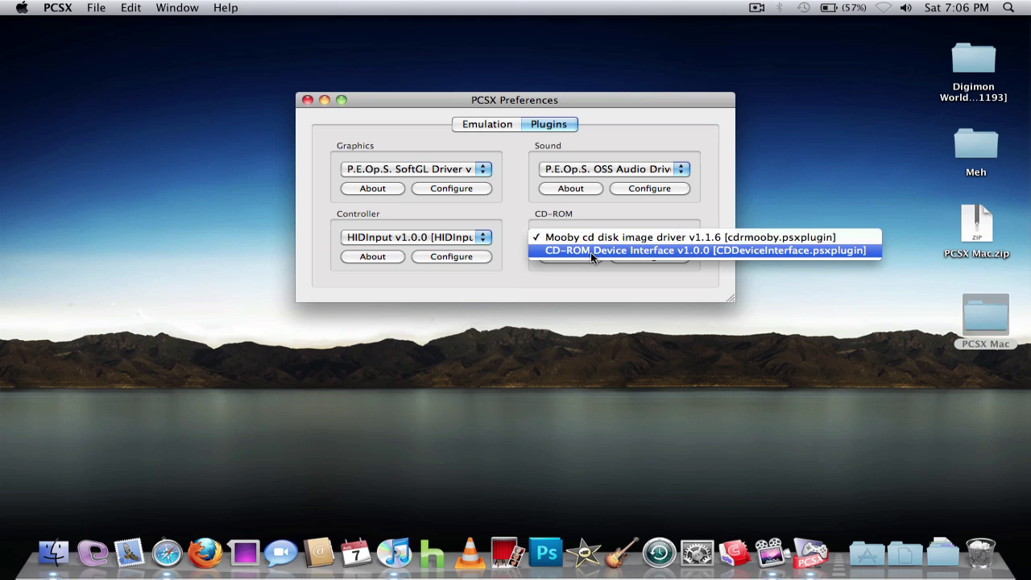
{"action": "left_click", "coordinate": [594, 238]}
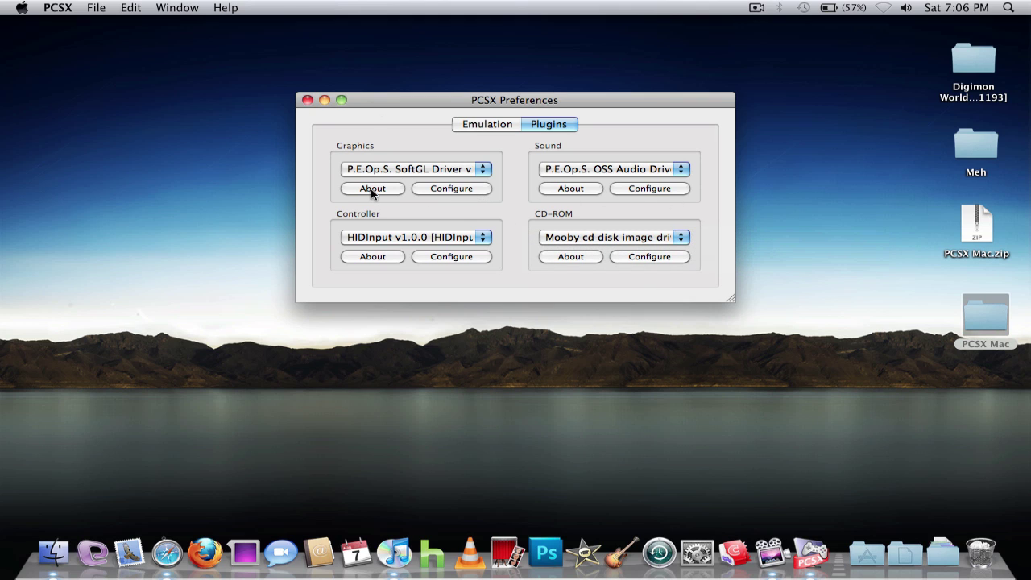
{"action": "left_click", "coordinate": [308, 100]}
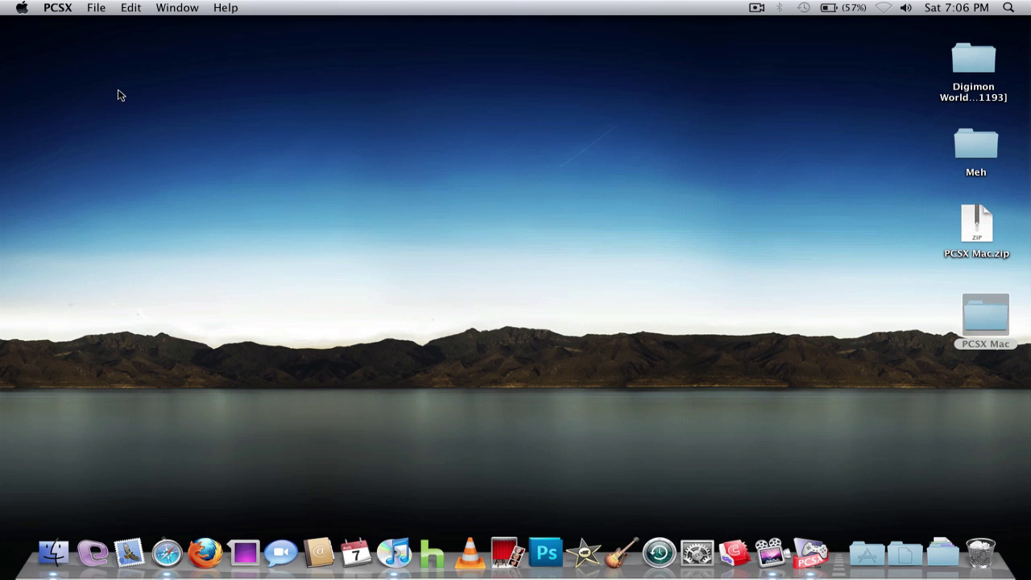
Try File > Run CD, then reopen PCSX from the crash report and bring it forward.
{"action": "left_click", "coordinate": [84, 7]}
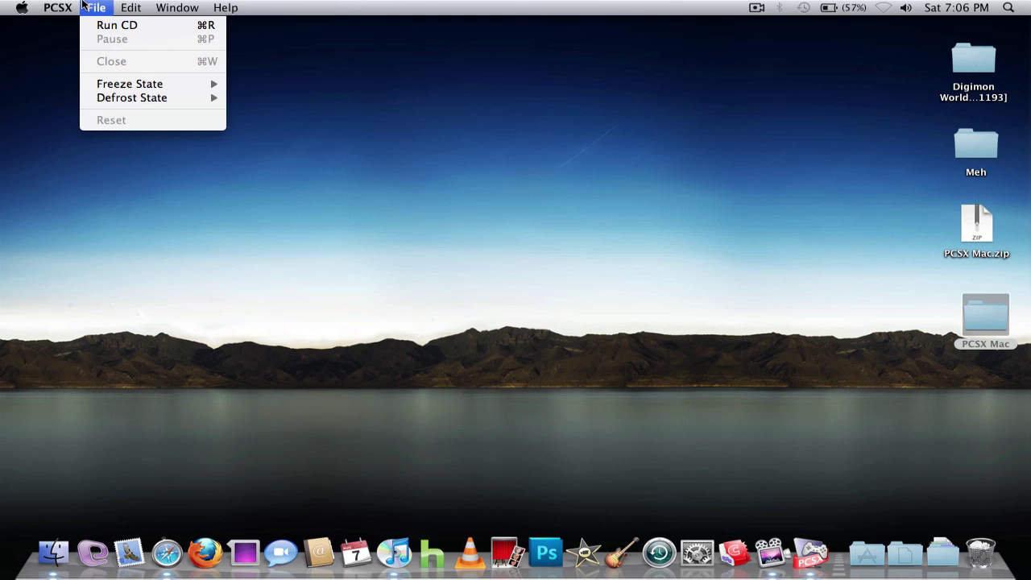
{"action": "left_click", "coordinate": [116, 26]}
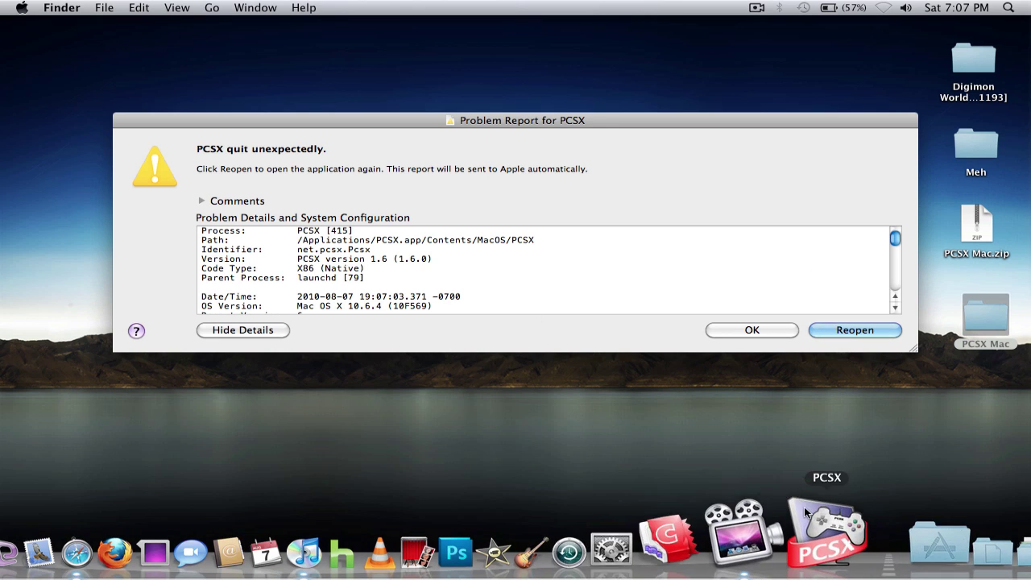
{"action": "left_click", "coordinate": [844, 326]}
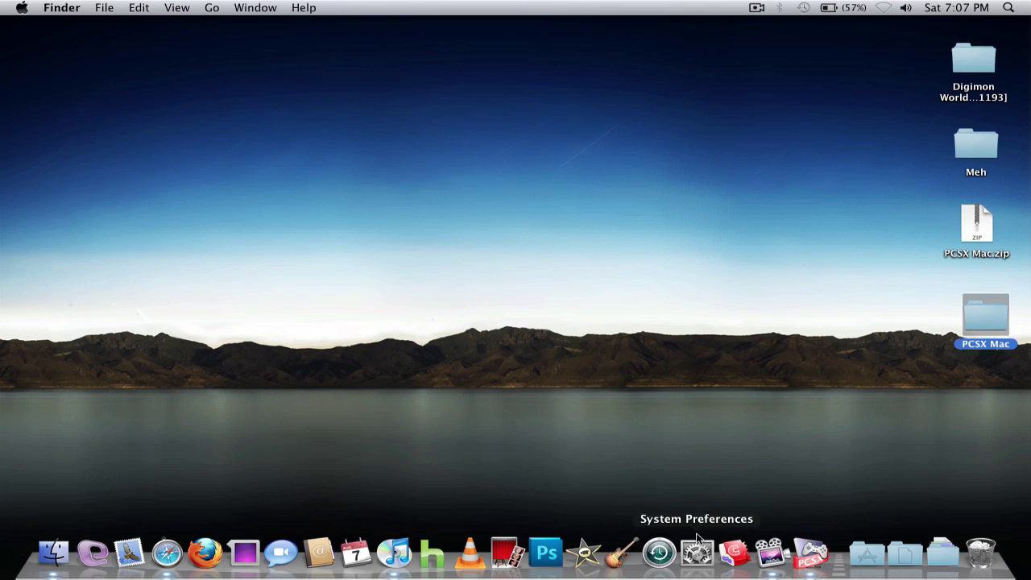
{"action": "left_click", "coordinate": [800, 548]}
{"action": "left_click", "coordinate": [96, 8]}
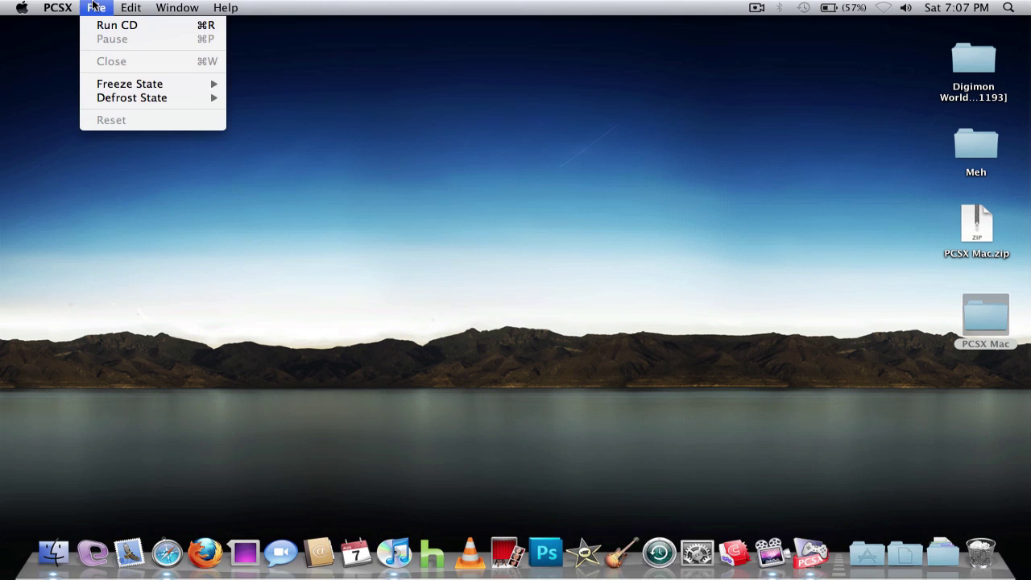
Load the Digimon World 2 disc image from its Desktop folder via File > Run CD.
{"action": "left_click", "coordinate": [115, 27]}
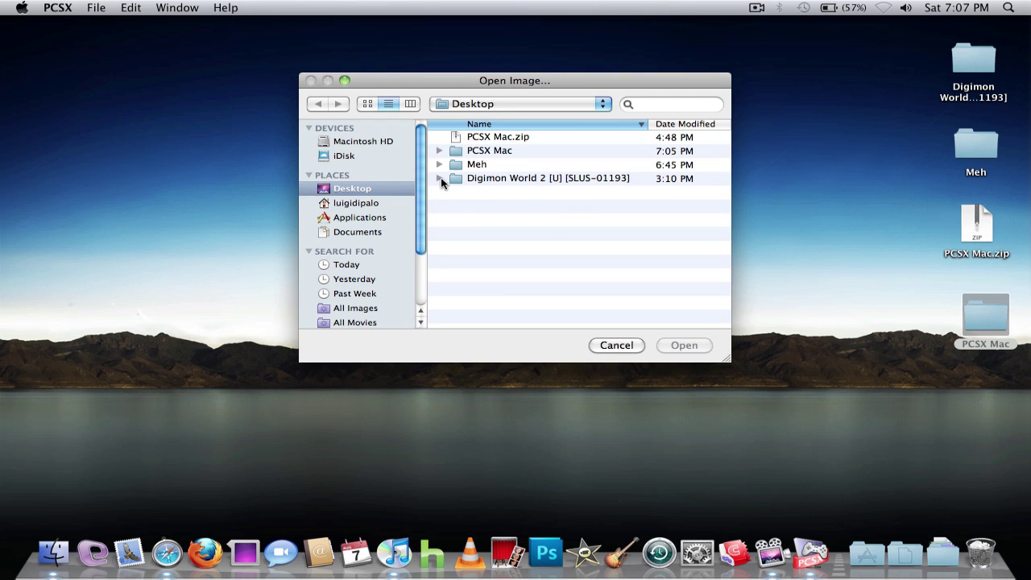
{"action": "left_click", "coordinate": [439, 178]}
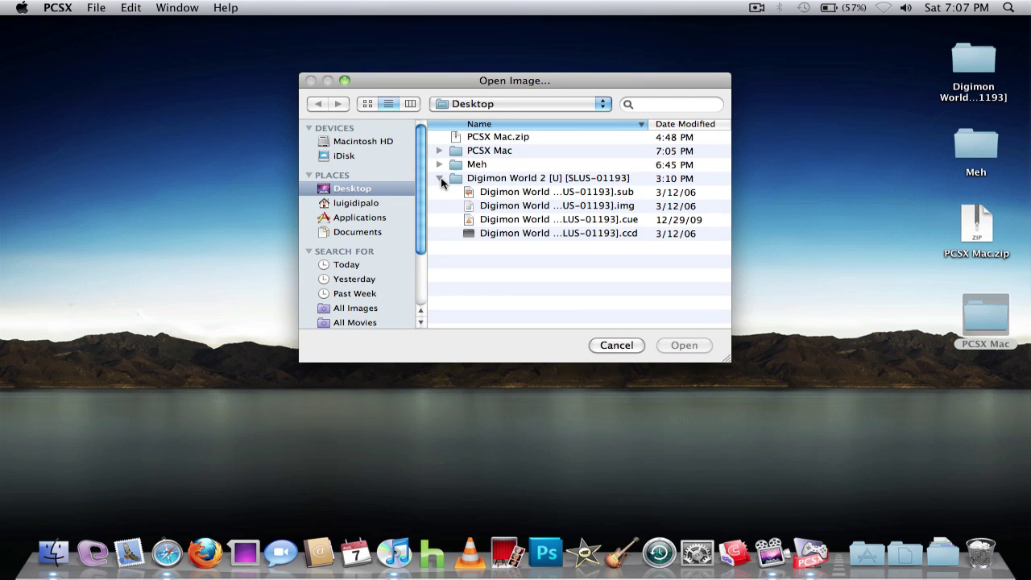
{"action": "left_click", "coordinate": [602, 217]}
{"action": "left_click", "coordinate": [598, 194]}
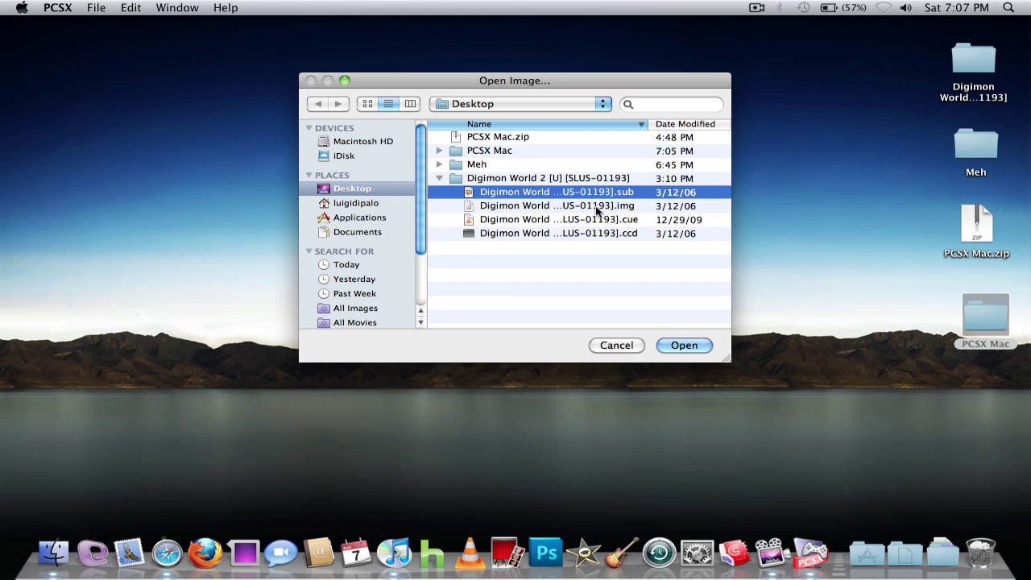
{"action": "left_click", "coordinate": [597, 208]}
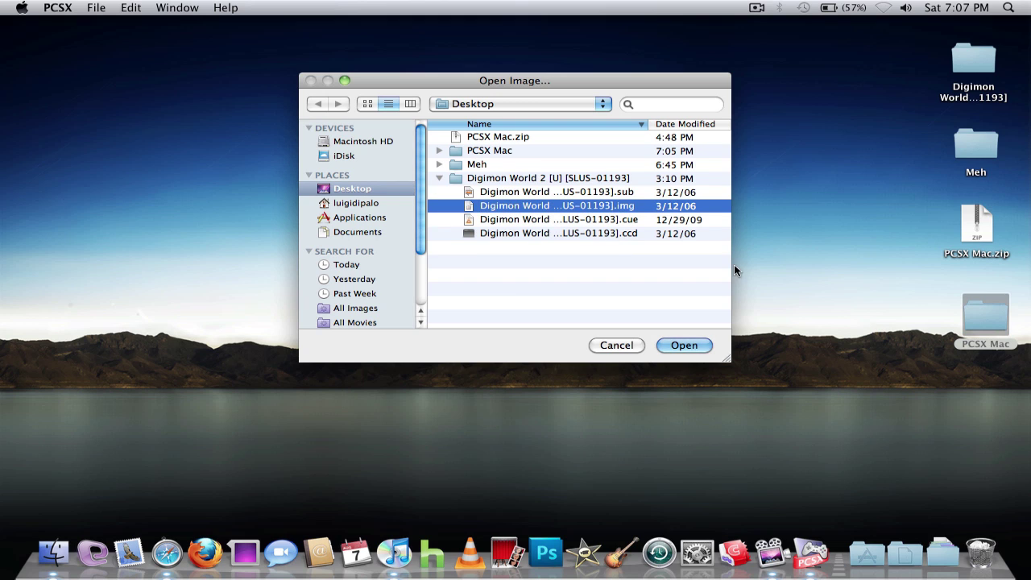
{"action": "left_click", "coordinate": [632, 219]}
{"action": "left_click", "coordinate": [630, 211]}
{"action": "left_click", "coordinate": [628, 216]}
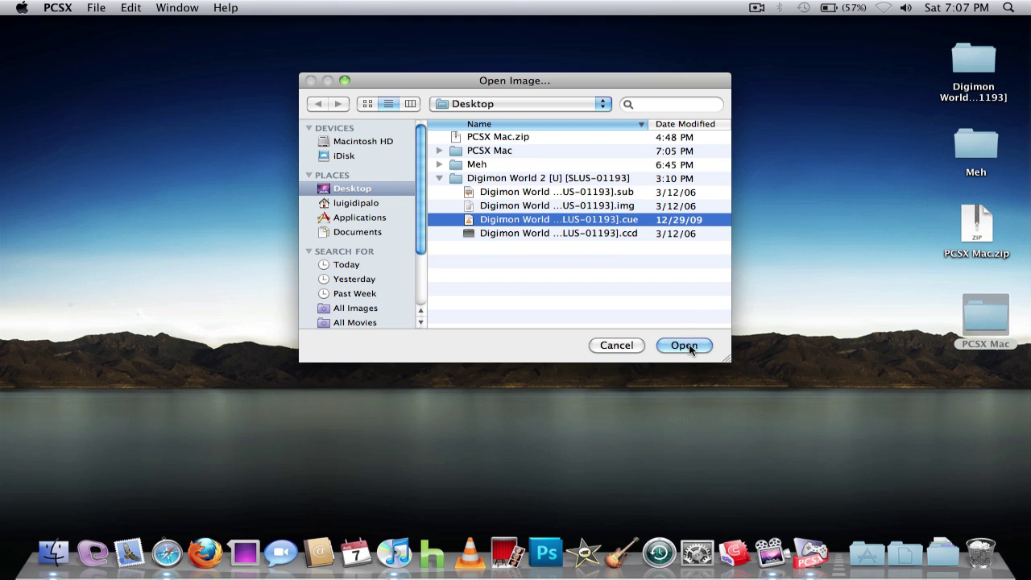
{"action": "left_click", "coordinate": [612, 207]}
{"action": "left_click", "coordinate": [679, 346]}
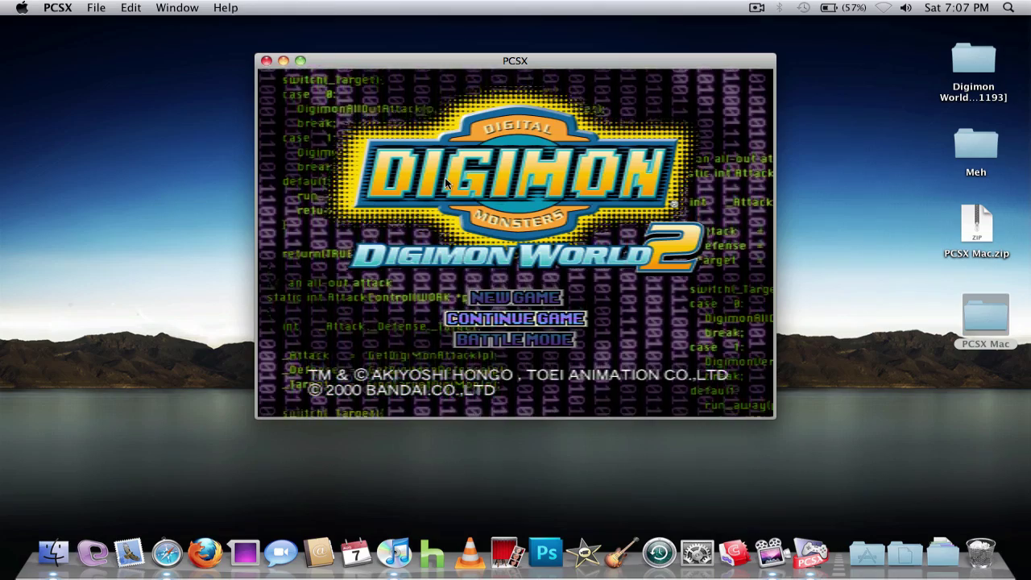
Highlight NEW GAME on the Digimon World 2 title screen, then close the game window.
{"action": "key", "text": "Up"}
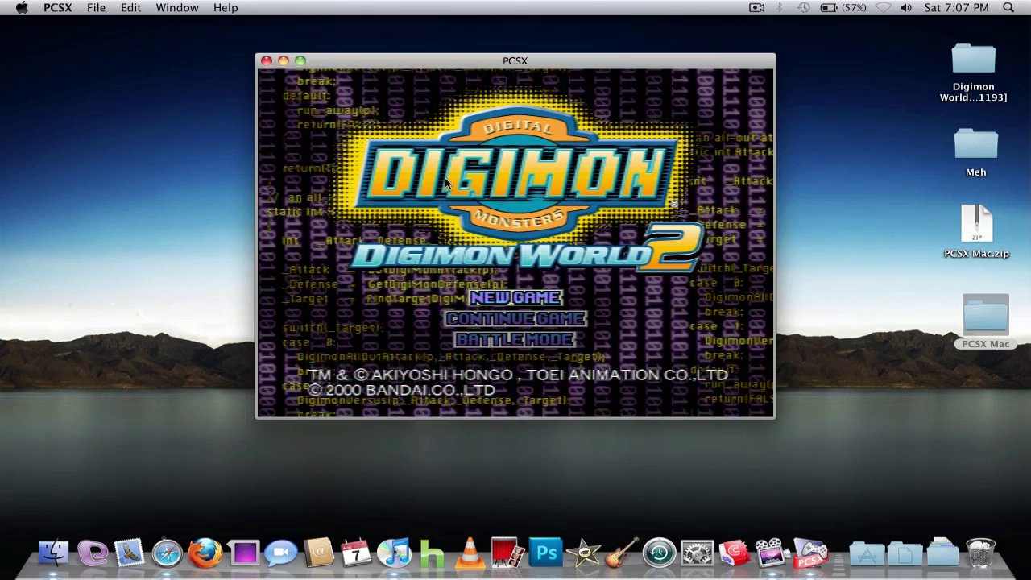
{"action": "left_click", "coordinate": [267, 62]}
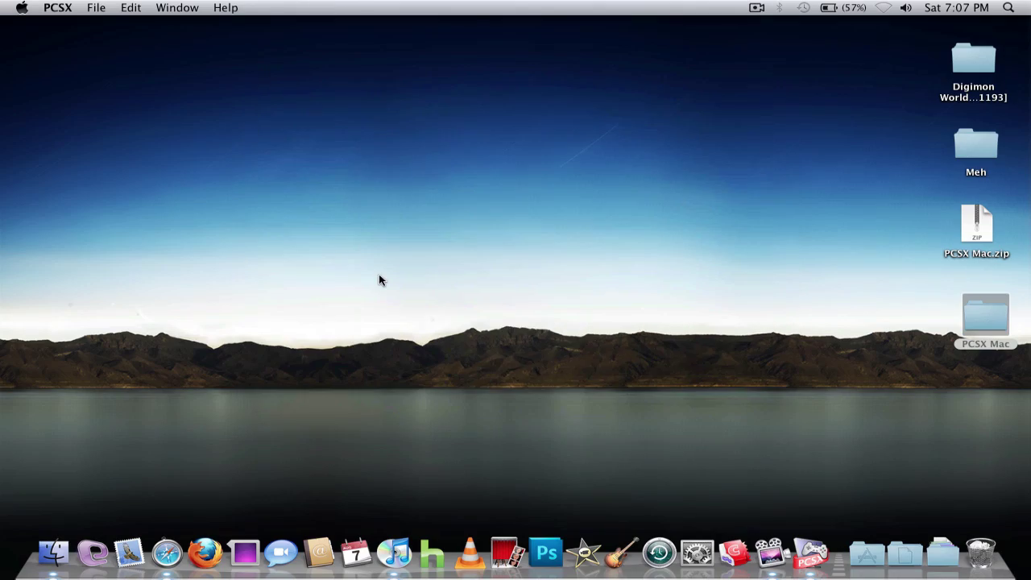
{"action": "left_click", "coordinate": [803, 546]}
{"action": "left_click", "coordinate": [96, 7]}
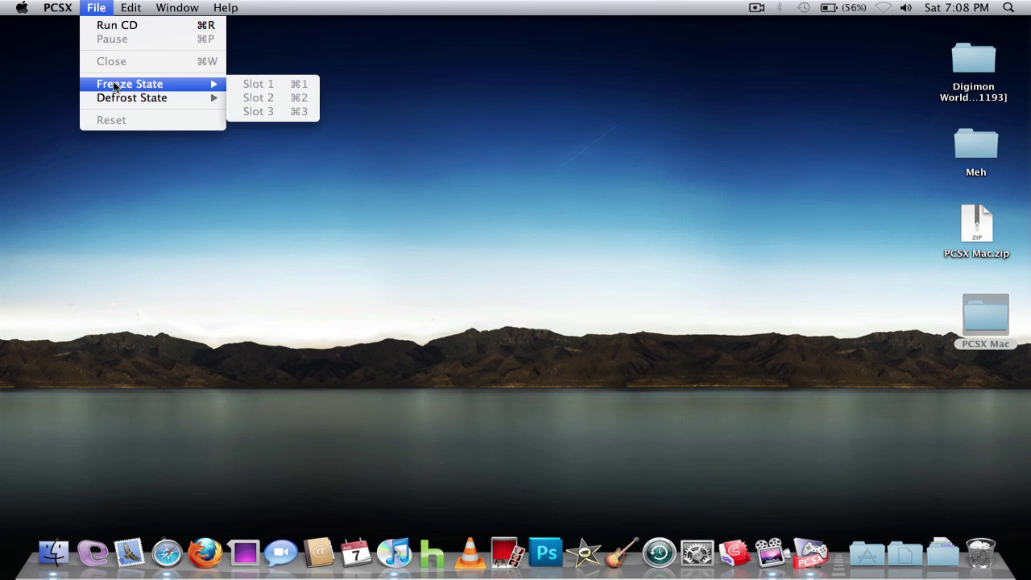
{"action": "mouse_move", "coordinate": [41, 11]}
{"action": "left_click", "coordinate": [526, 268]}
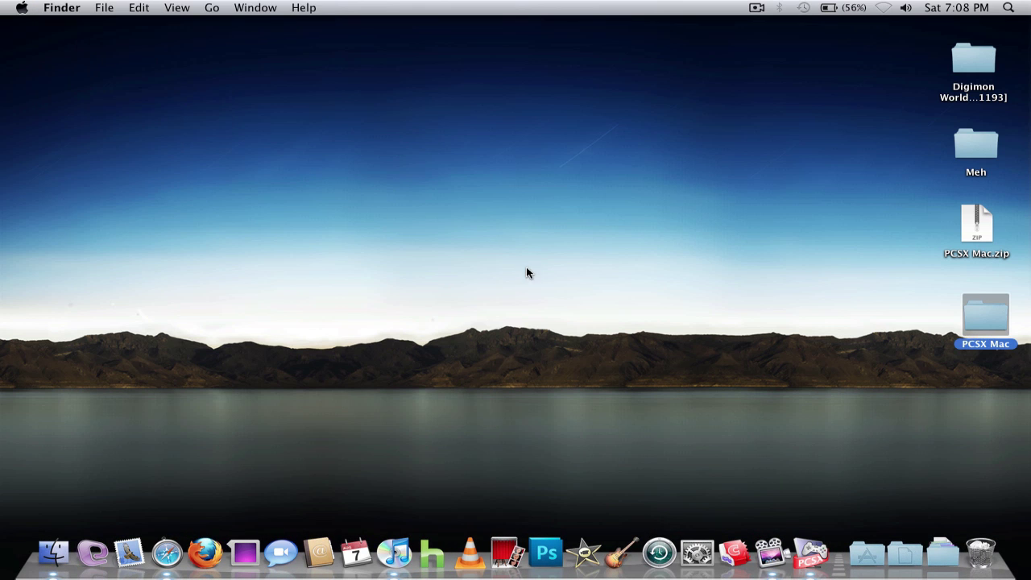